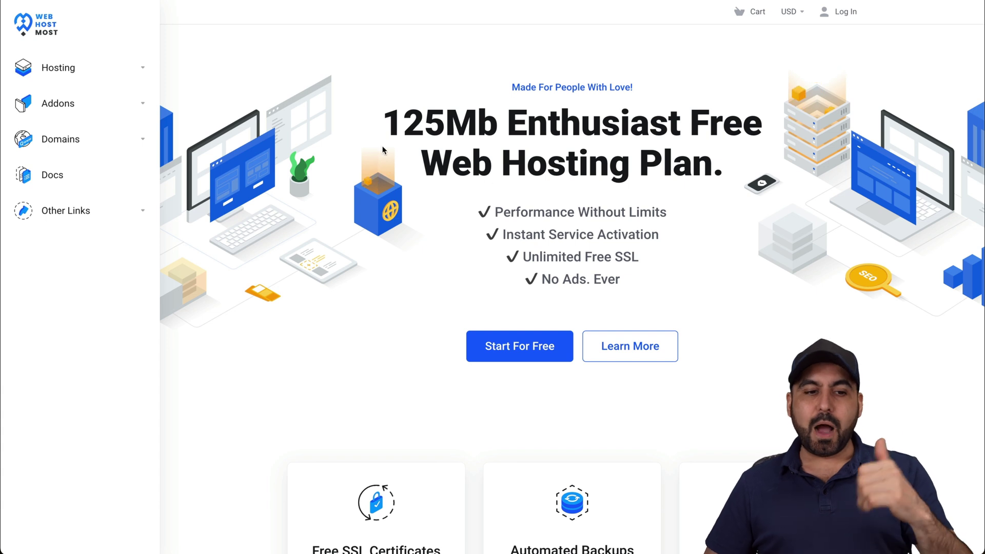
Step: Open the Shared Web Hosting page from the Hosting menu and scroll through it
left_click(135, 74)
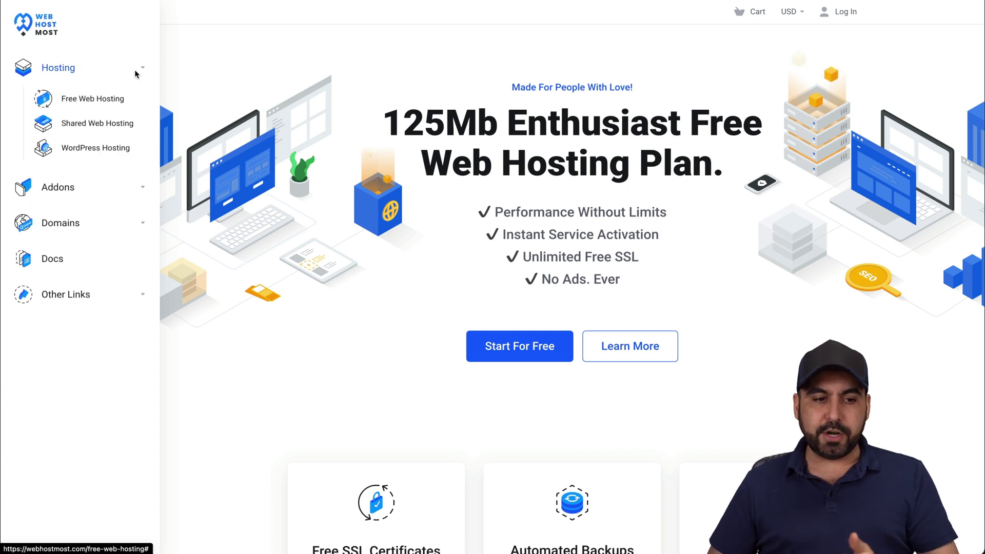
left_click(112, 131)
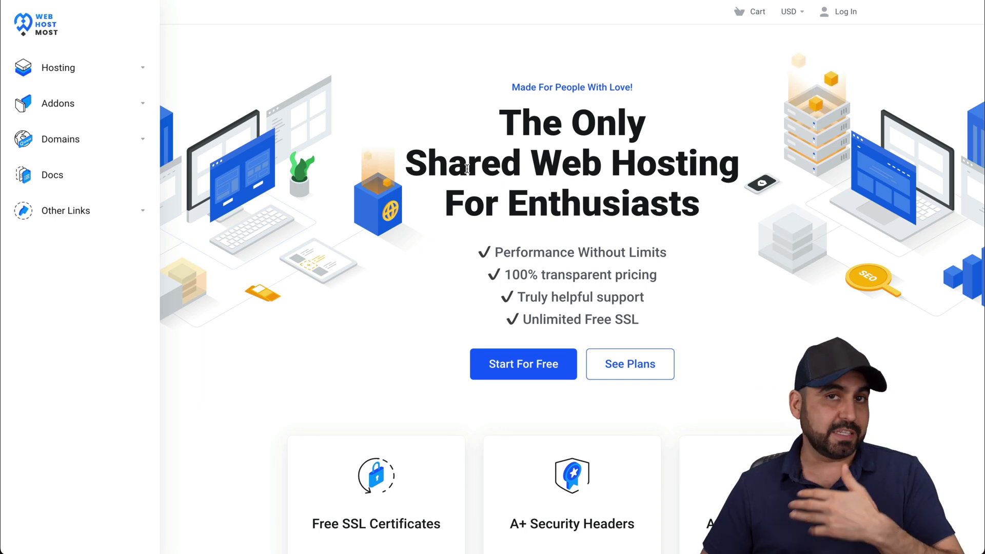
scroll(467, 168, "down", 10)
scroll(466, 168, "down", 15)
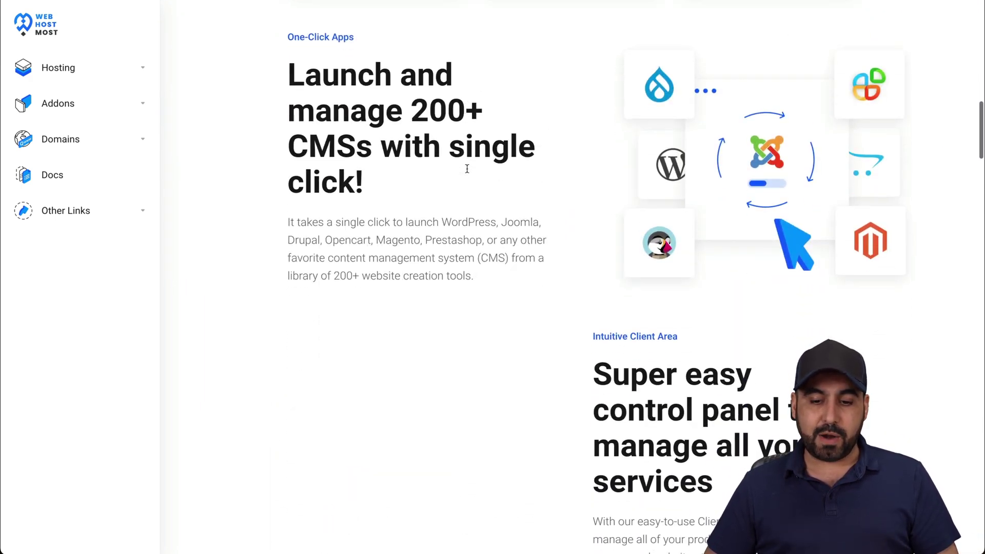
scroll(467, 168, "up", 2)
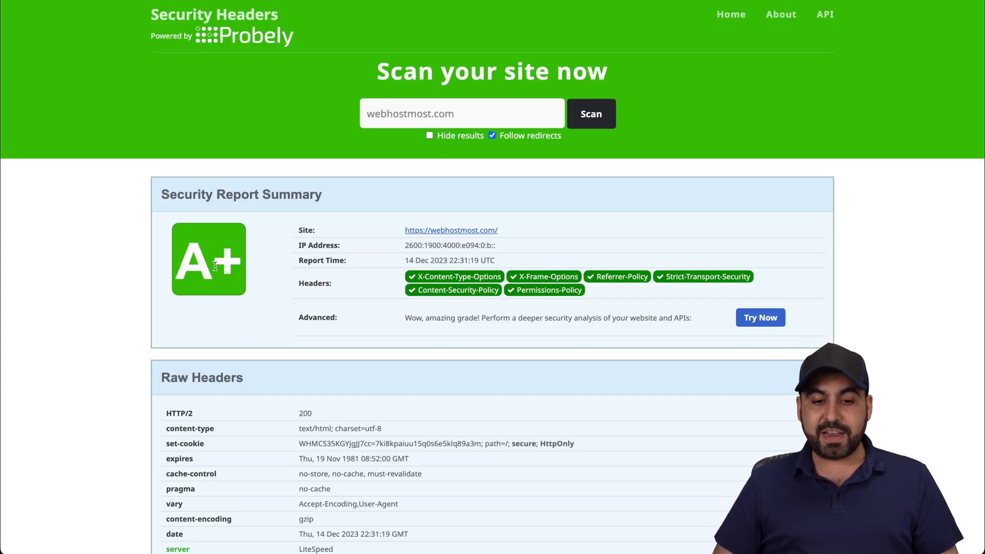
Step: Replace webhostmost.com with saasmaster.net in the URL field and run the scan
triple_click(433, 104)
type("s")
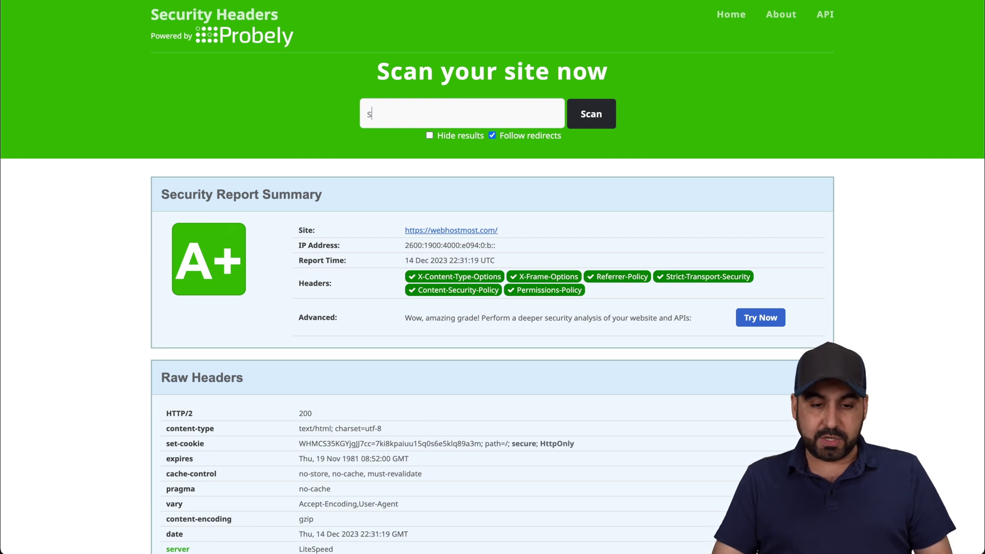
type("aasmaster.net")
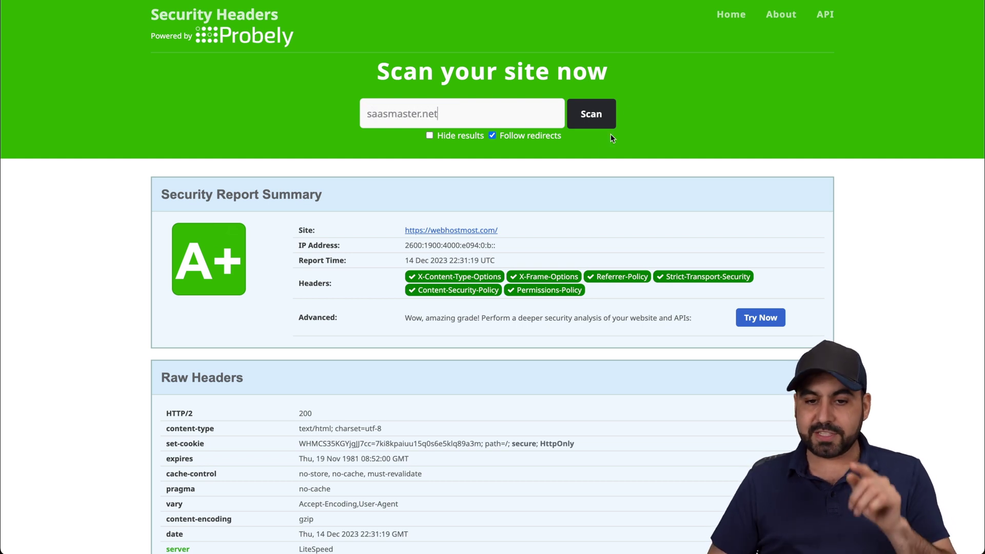
left_click(604, 122)
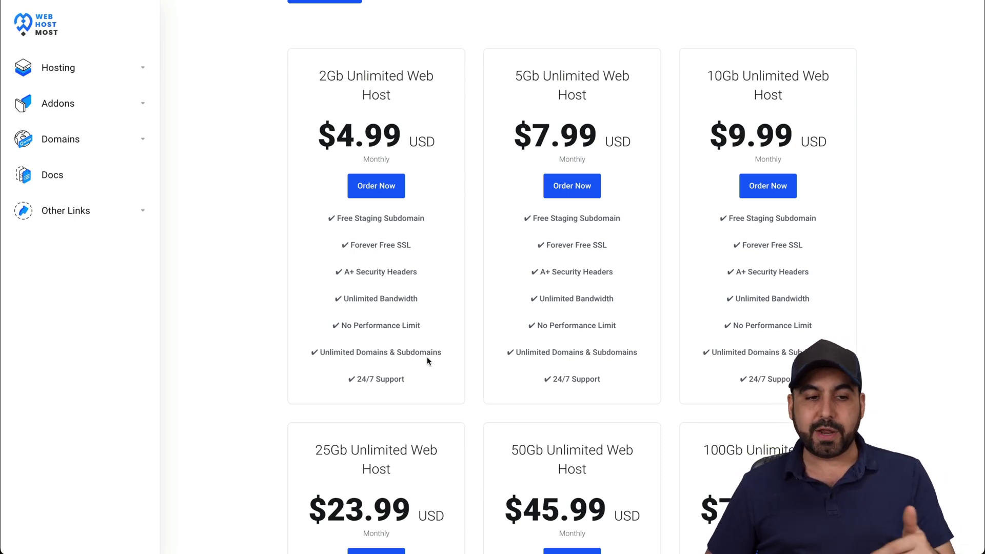
Step: Open the Free Web Hosting page and start ordering the free 125Mb plan
left_click(110, 76)
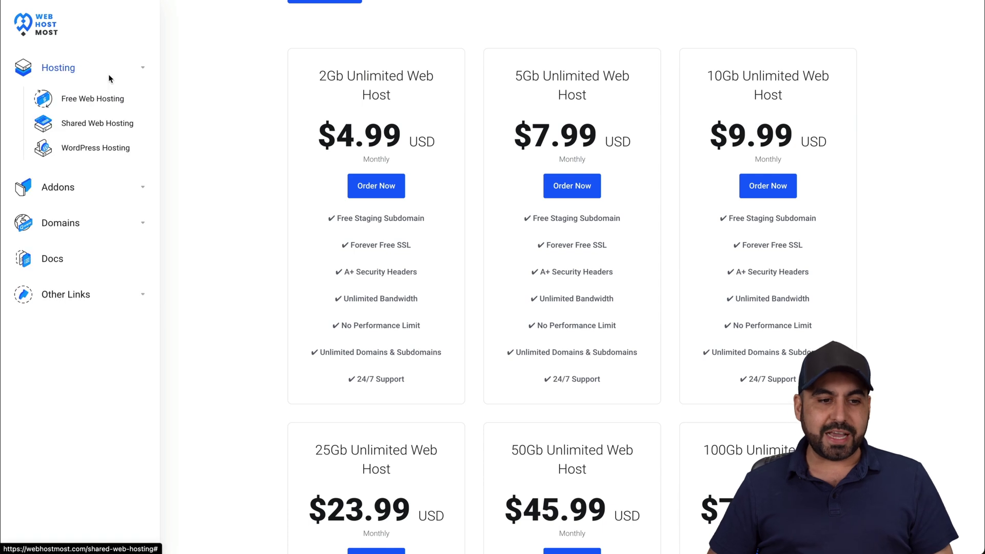
left_click(118, 98)
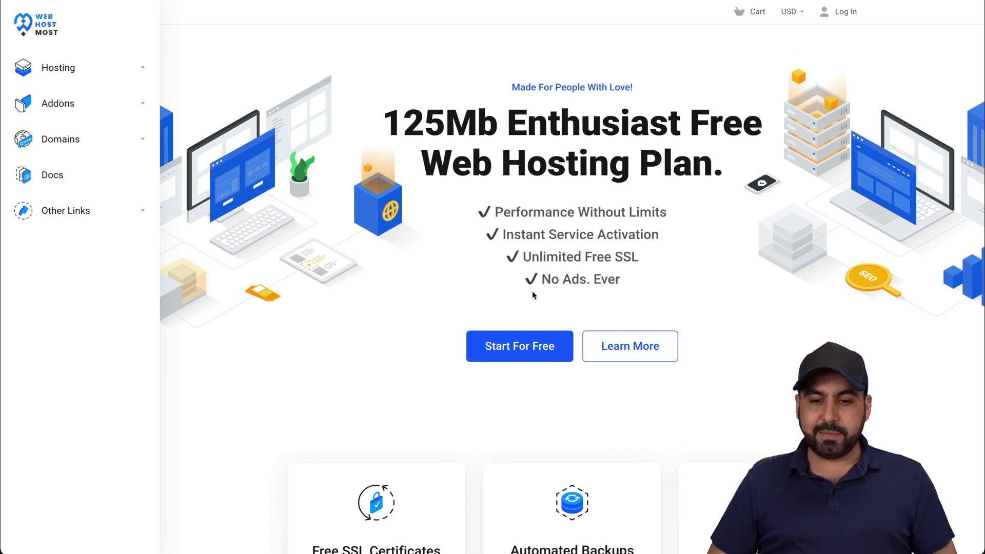
left_click_drag(501, 212, 679, 213)
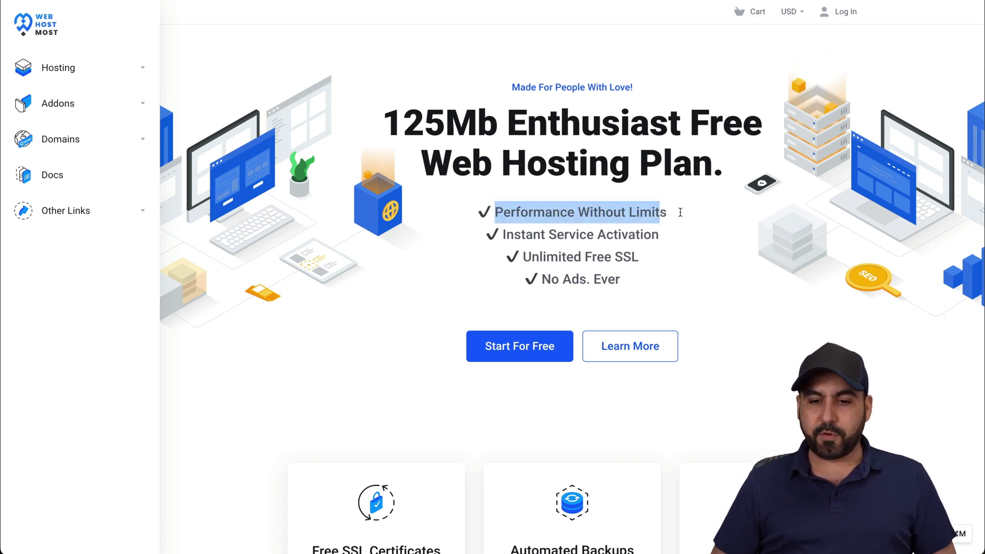
left_click(589, 194)
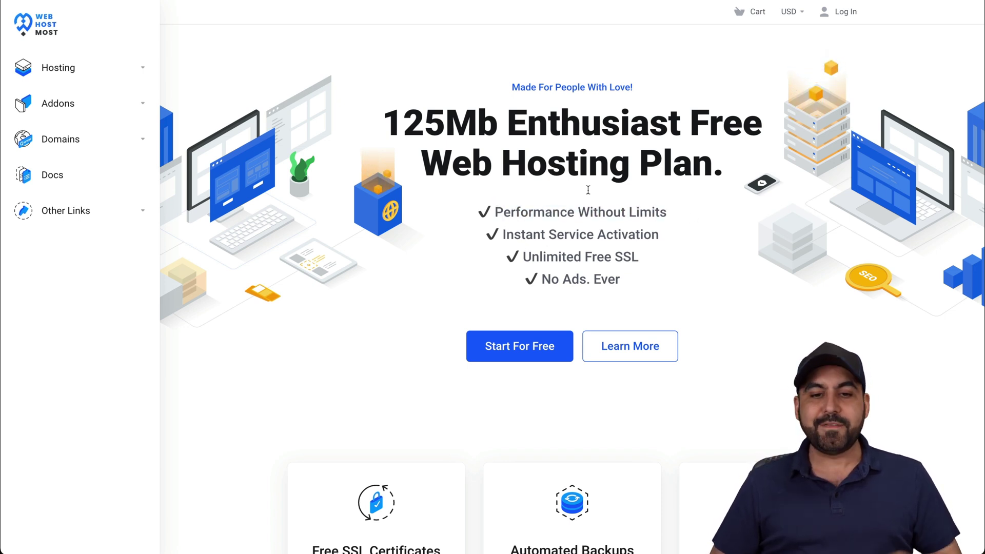
left_click(511, 344)
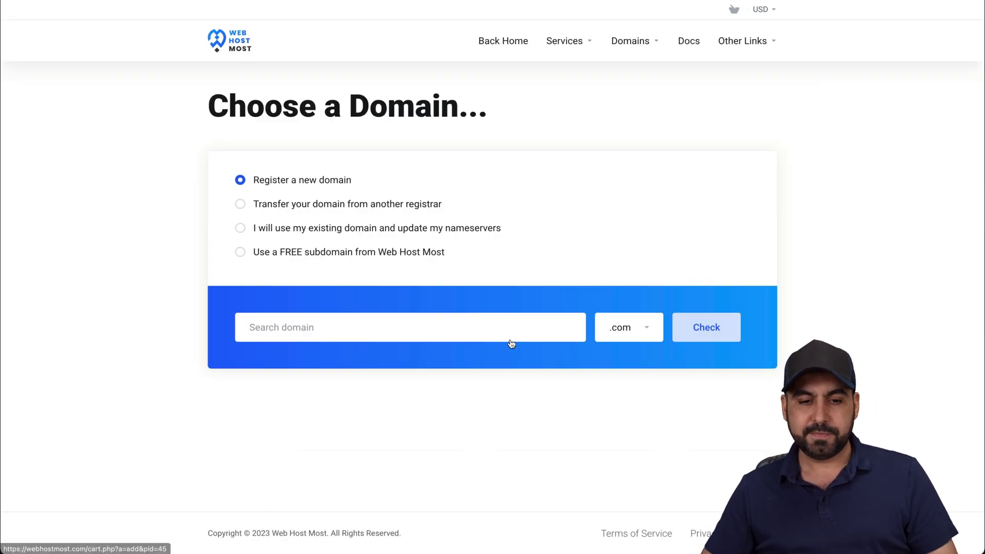
Step: Choose the free Web Host Most subdomain option and check that 'saasmaster' is available
left_click(403, 209)
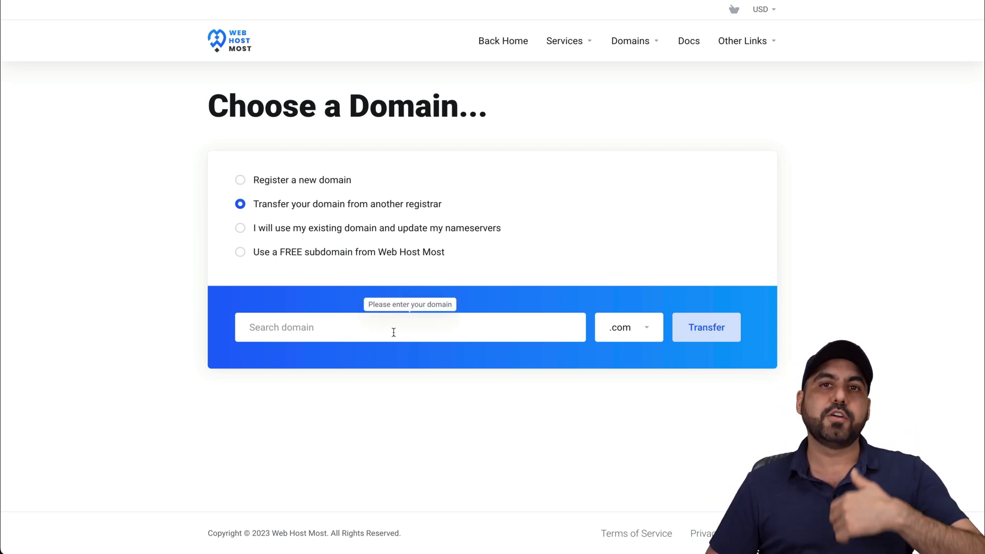
left_click(240, 229)
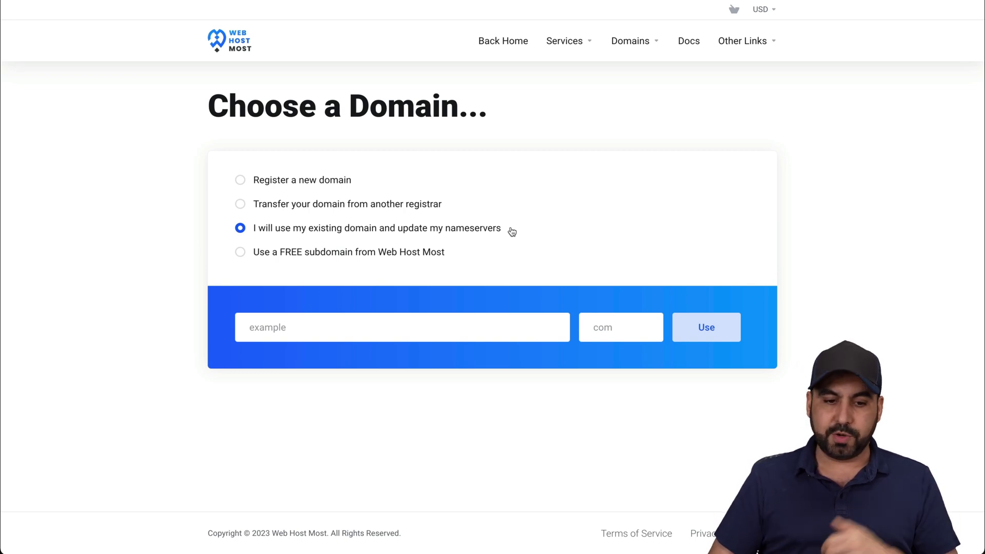
left_click(240, 252)
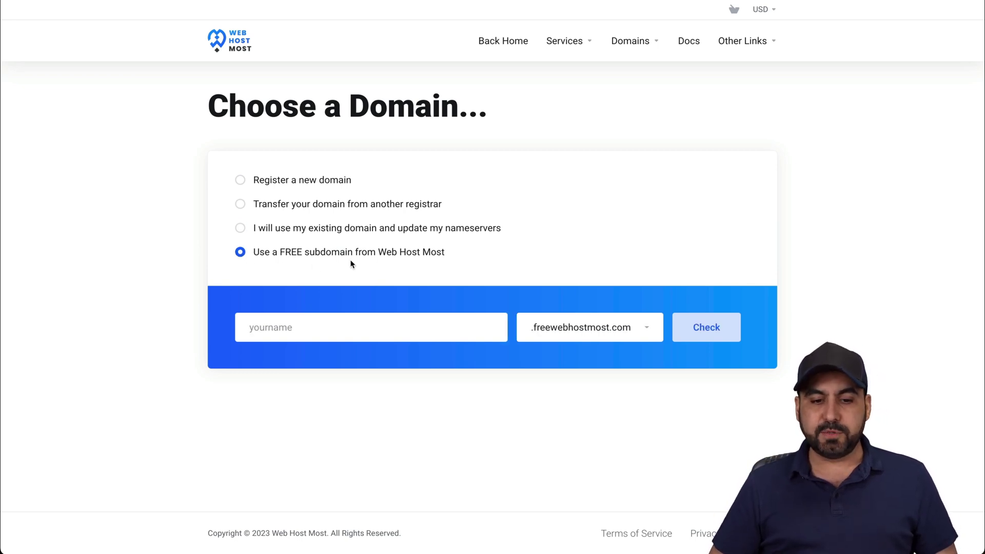
left_click(416, 326)
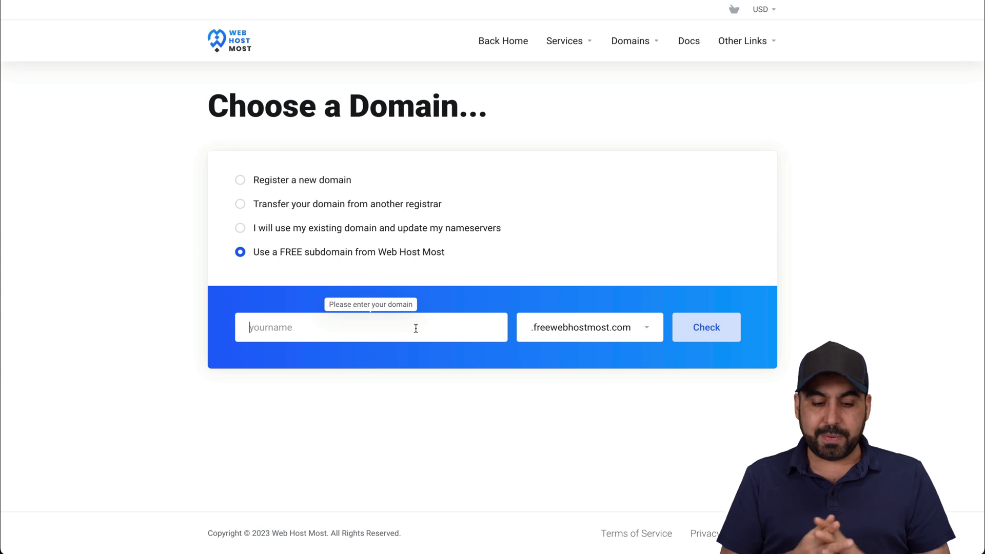
type("saasmaster")
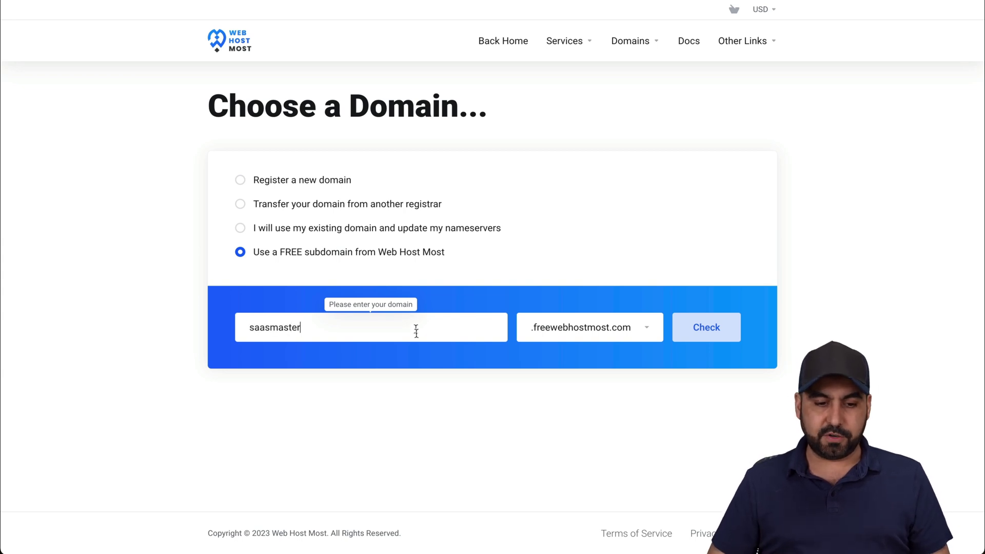
left_click(709, 334)
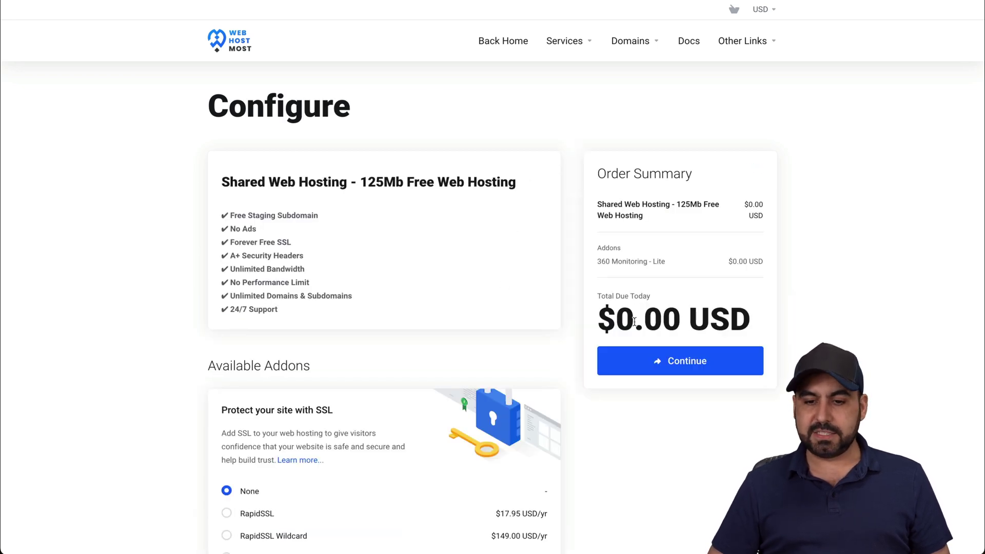
Step: Keep the default addon options and continue to checkout
scroll(563, 353, "down", 5)
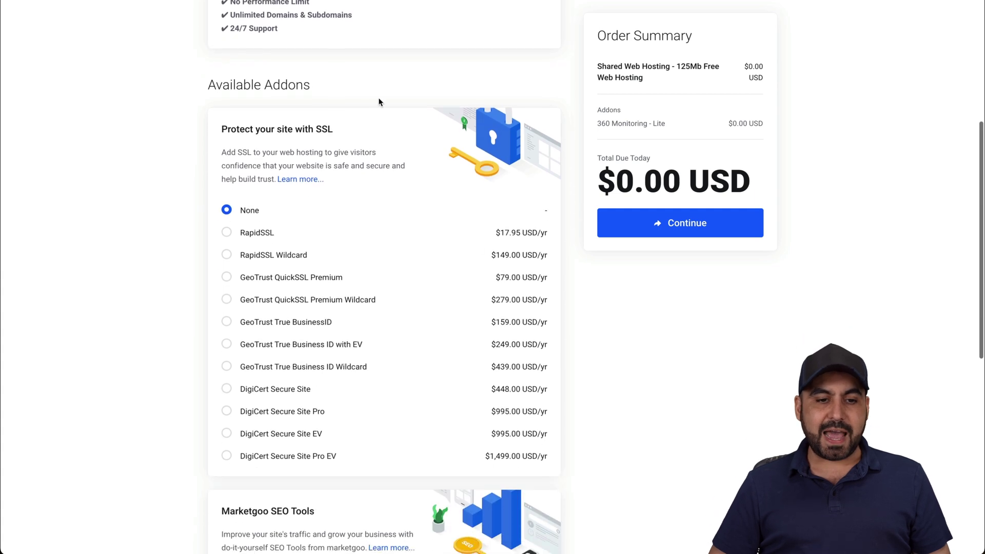
scroll(396, 342, "down", 3)
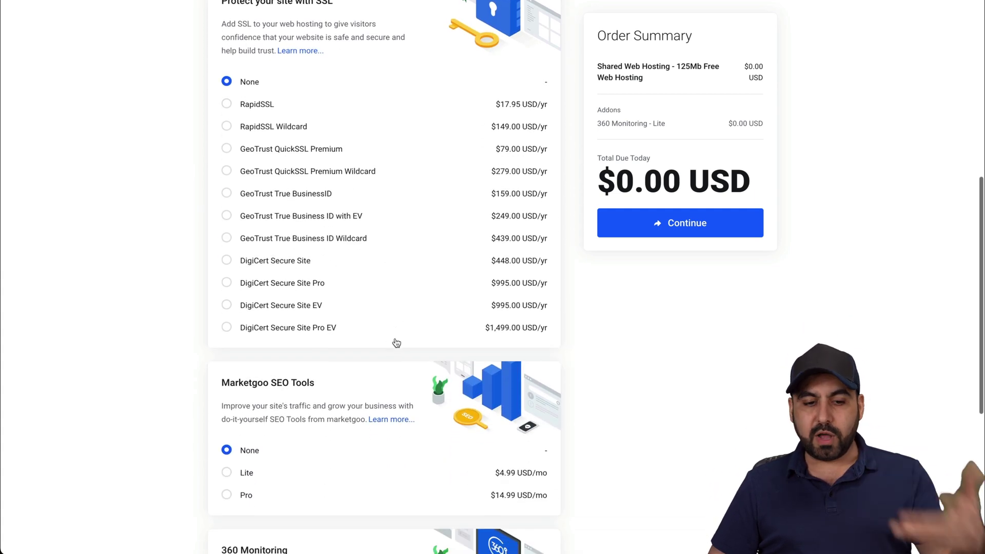
scroll(396, 342, "down", 6)
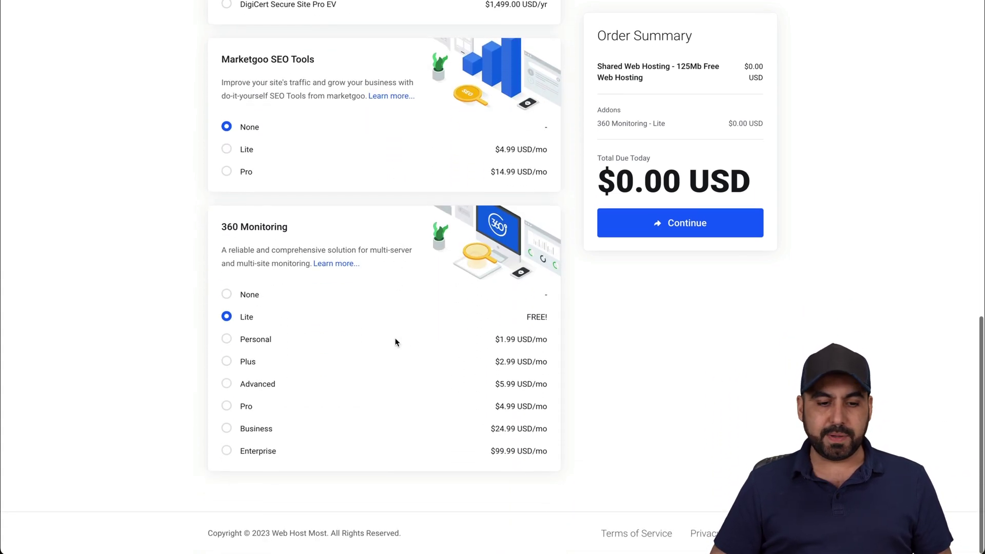
scroll(433, 429, "up", 10)
left_click(699, 273)
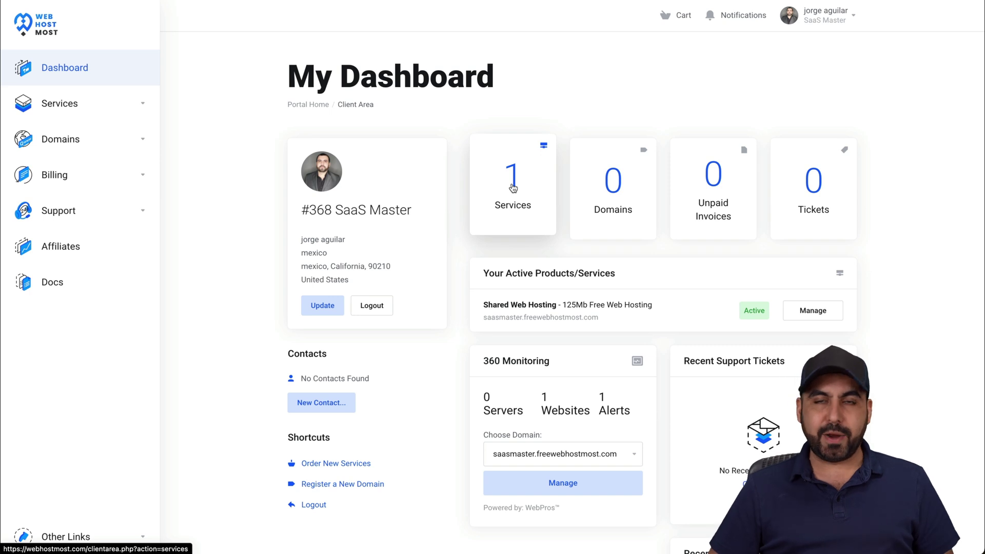
Step: Open View Details for the free hosting service from the Services list
left_click(512, 188)
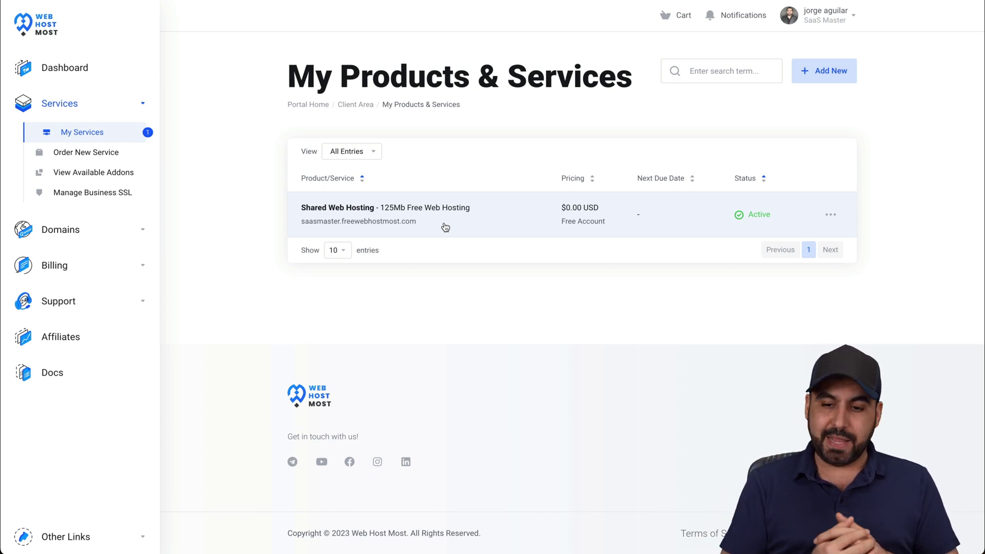
left_click(831, 218)
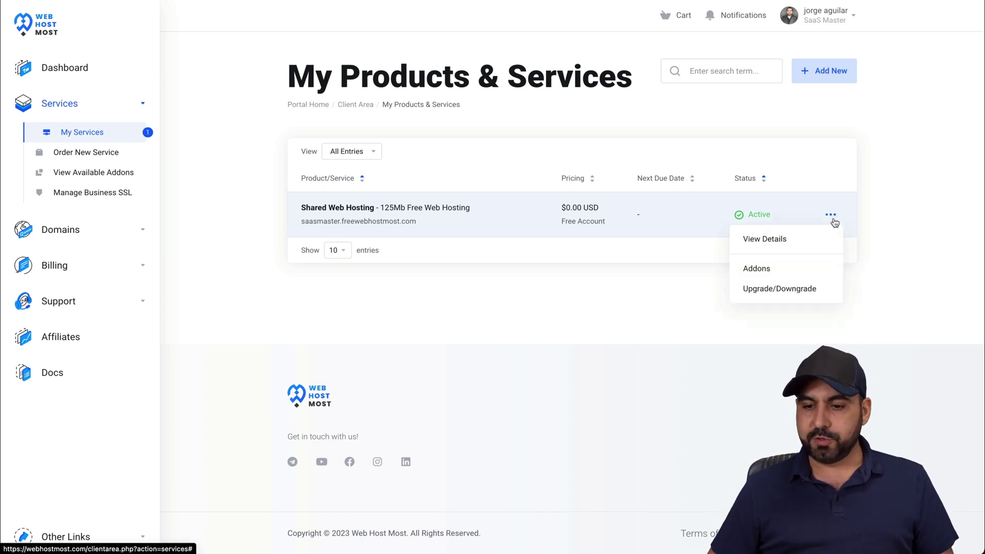
left_click(779, 244)
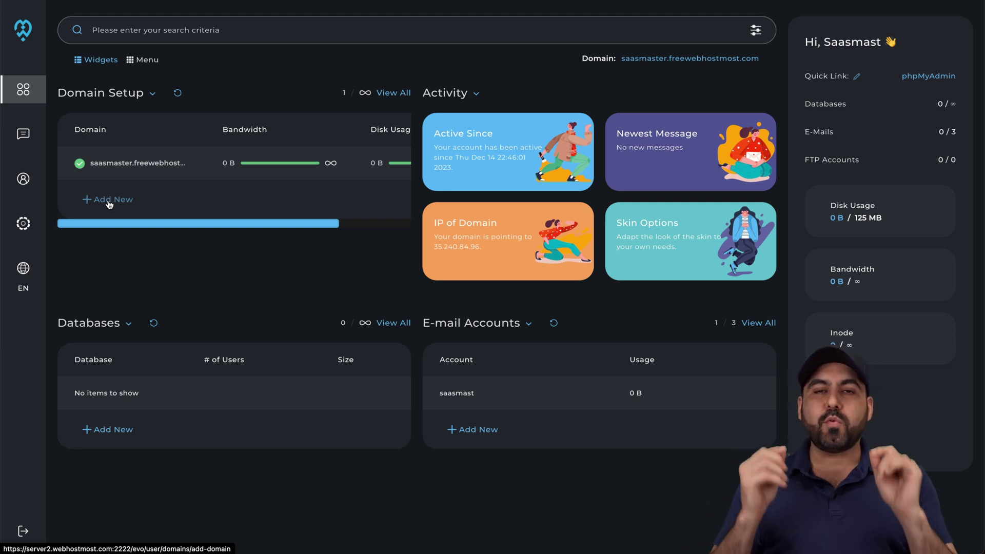
Step: View the saasmaster.freewebhostmost.com placeholder site, then return to the hosting dashboard
left_click(131, 163)
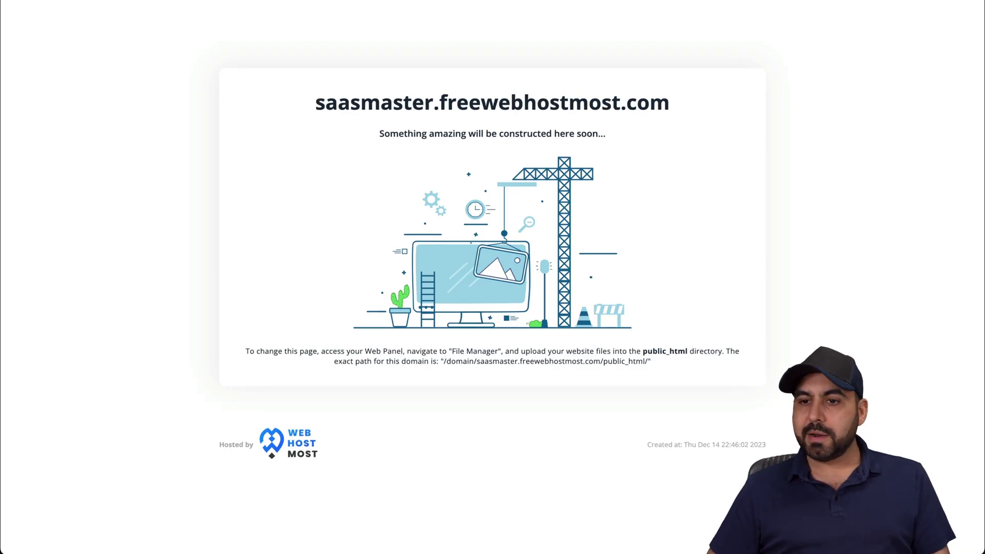
key("super+m")
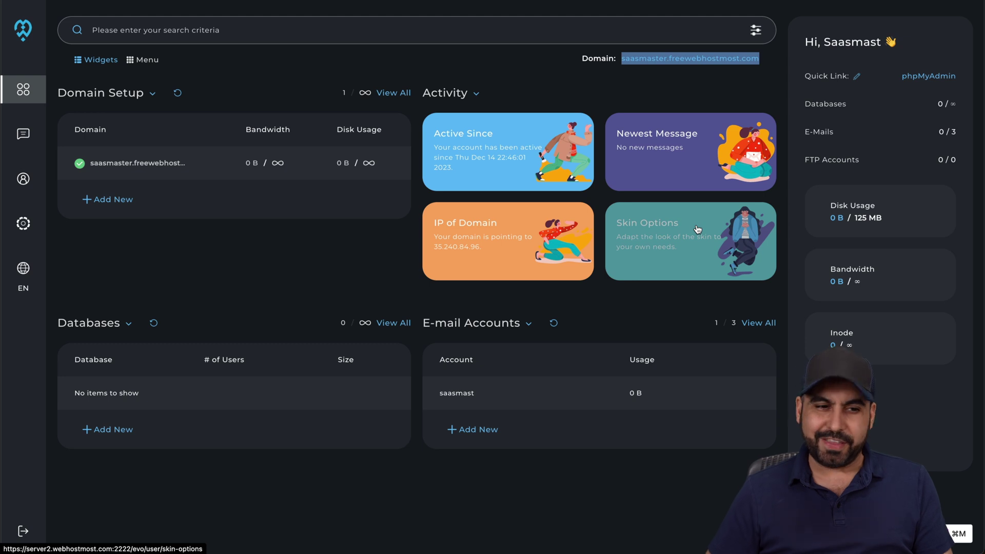
Step: Go through Website Management to WordPress and start a new installation
left_click(23, 134)
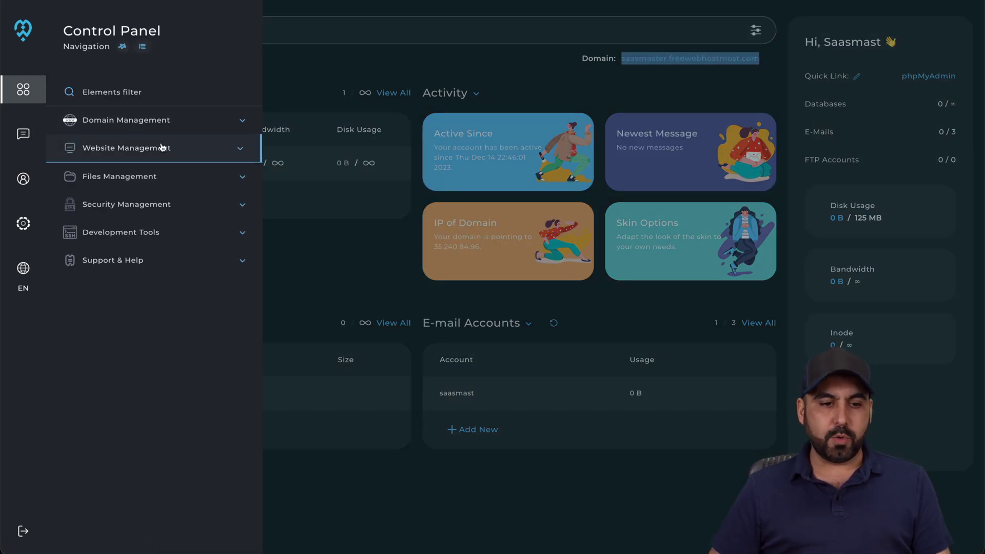
left_click(182, 152)
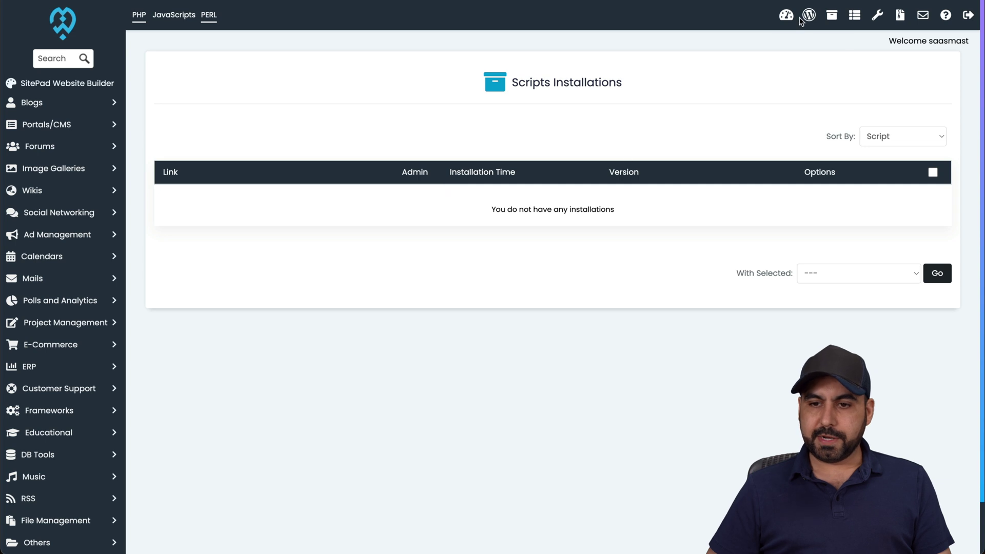
left_click(807, 17)
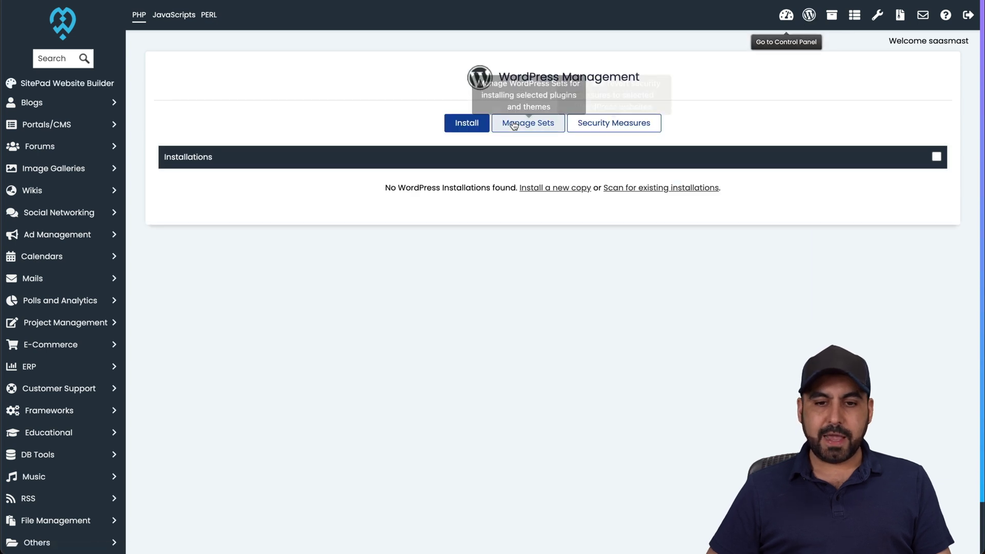
left_click(471, 125)
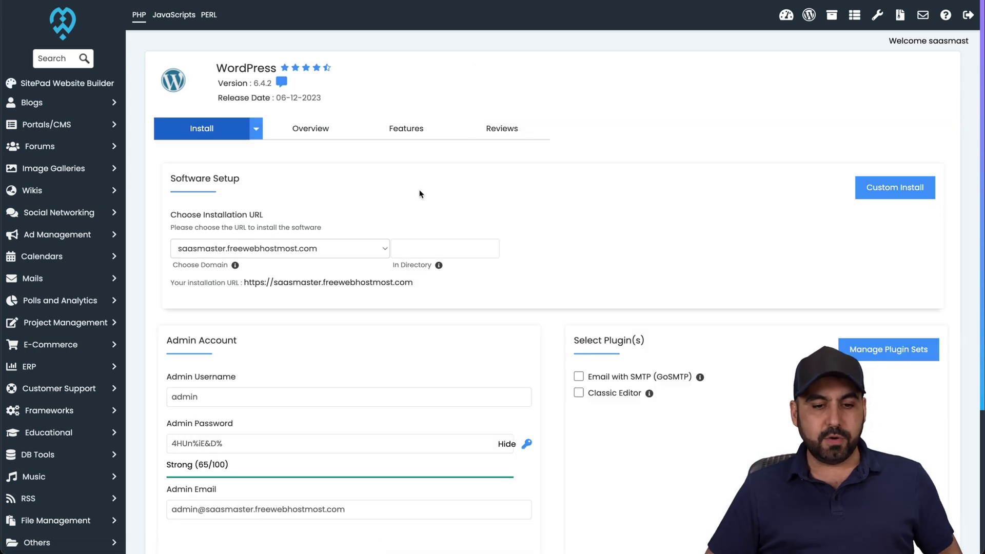
Step: Leave the install directory blank and review the prefilled admin username and password
left_click(413, 248)
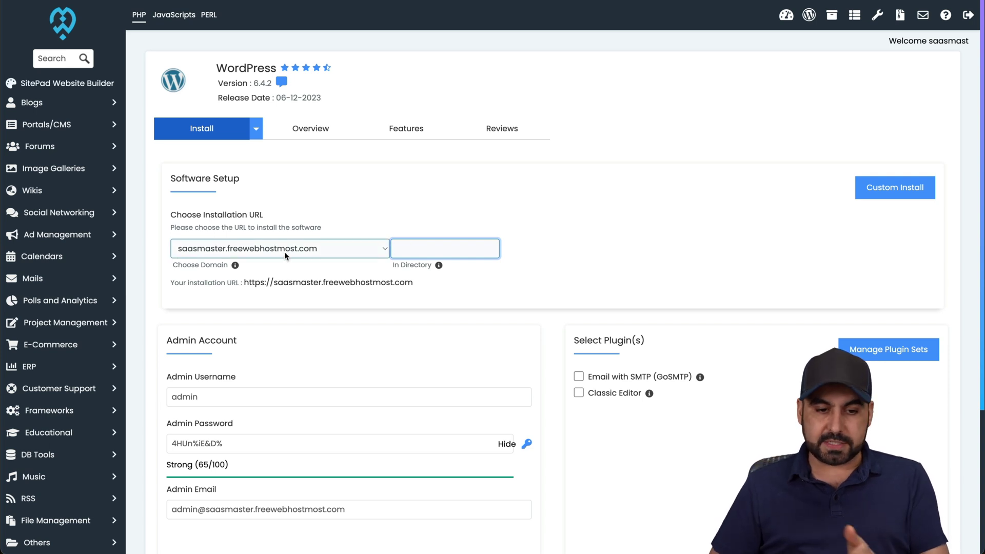
left_click(578, 279)
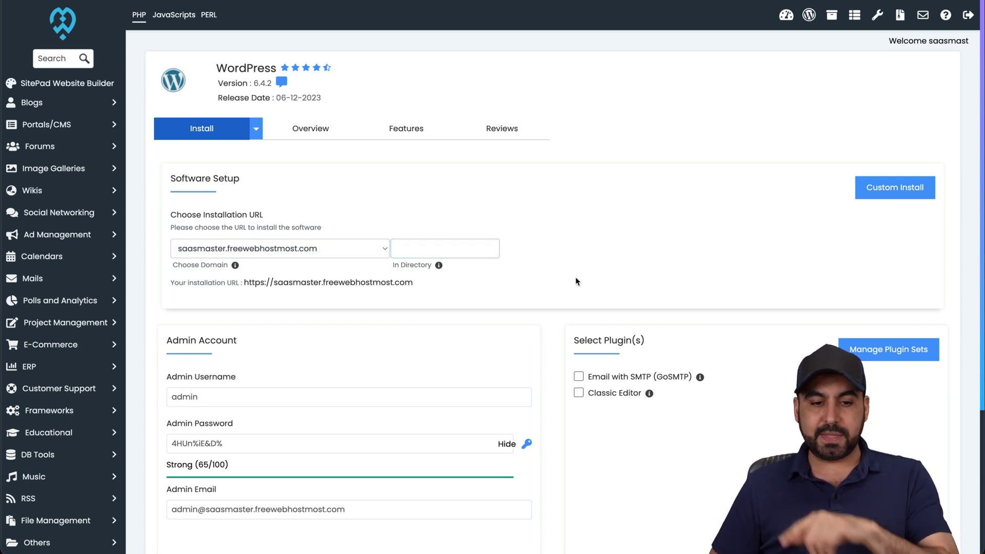
scroll(578, 279, "down", 4)
left_click(209, 212)
left_click(195, 261)
Step: Paste your own admin e-mail address and launch the WordPress installation
left_click(297, 317)
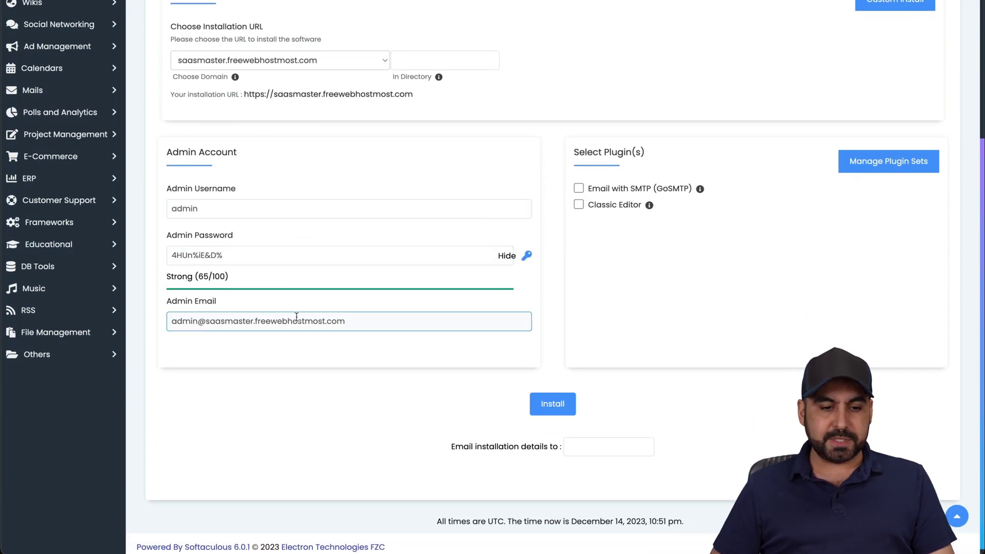
triple_click(289, 319)
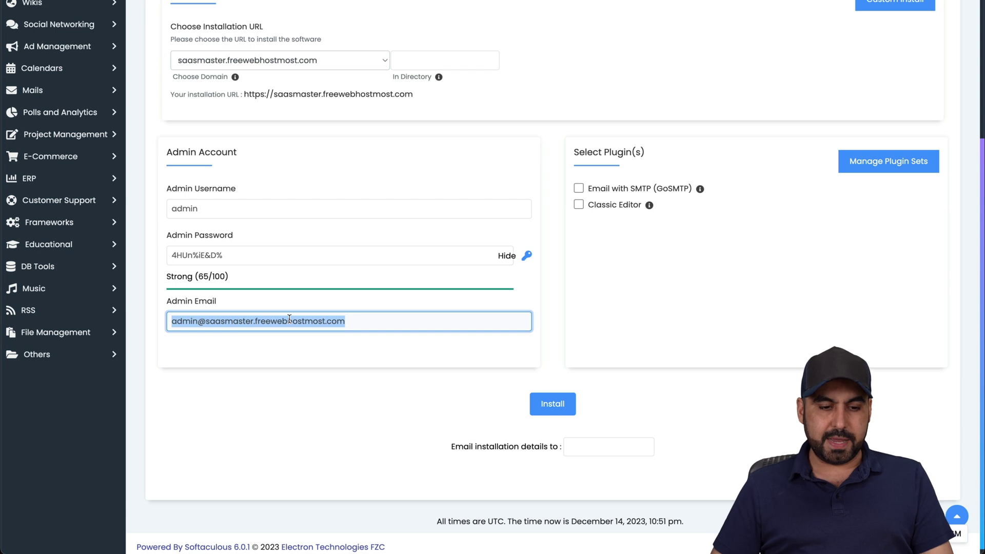
key("ctrl+v")
left_click(370, 353)
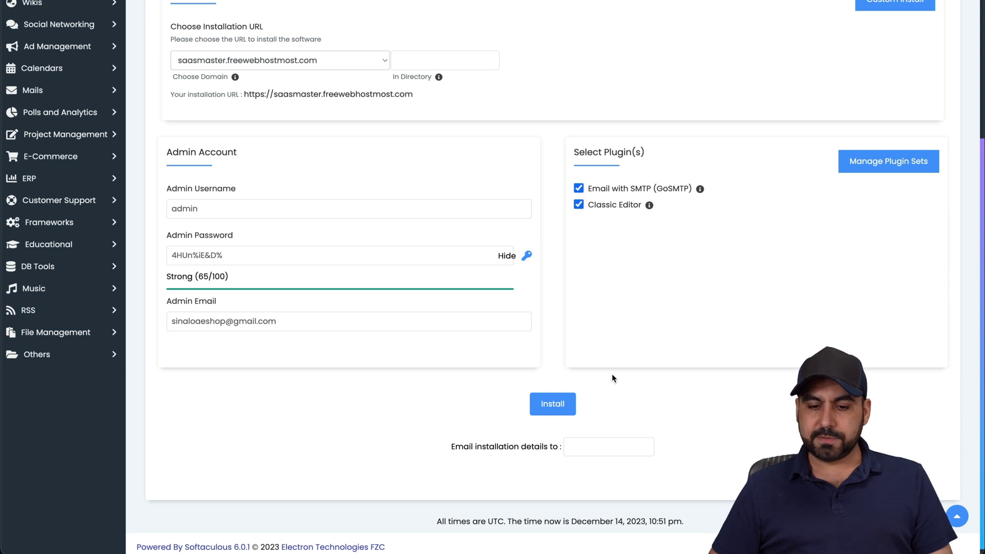
left_click(561, 408)
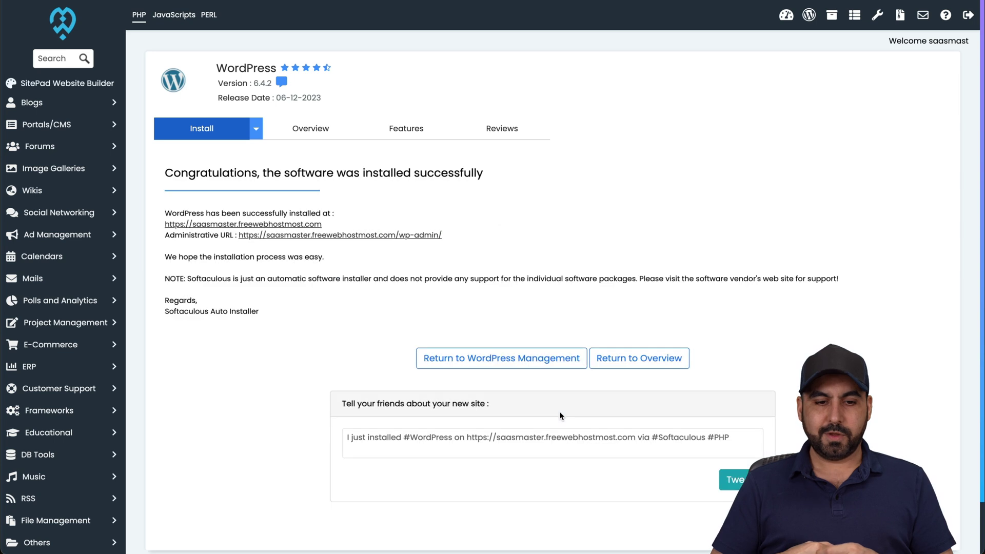
left_click(277, 224)
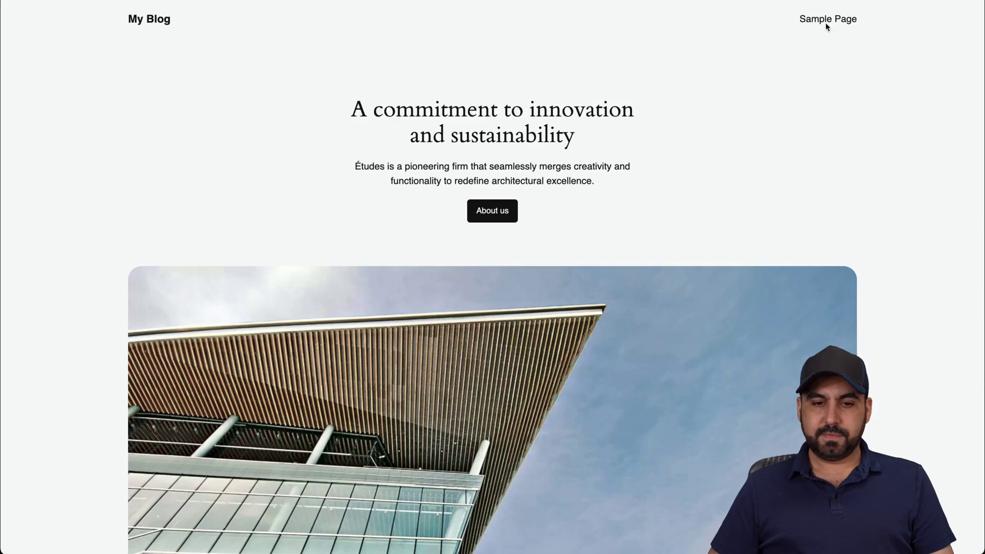
scroll(624, 407, "down", 20)
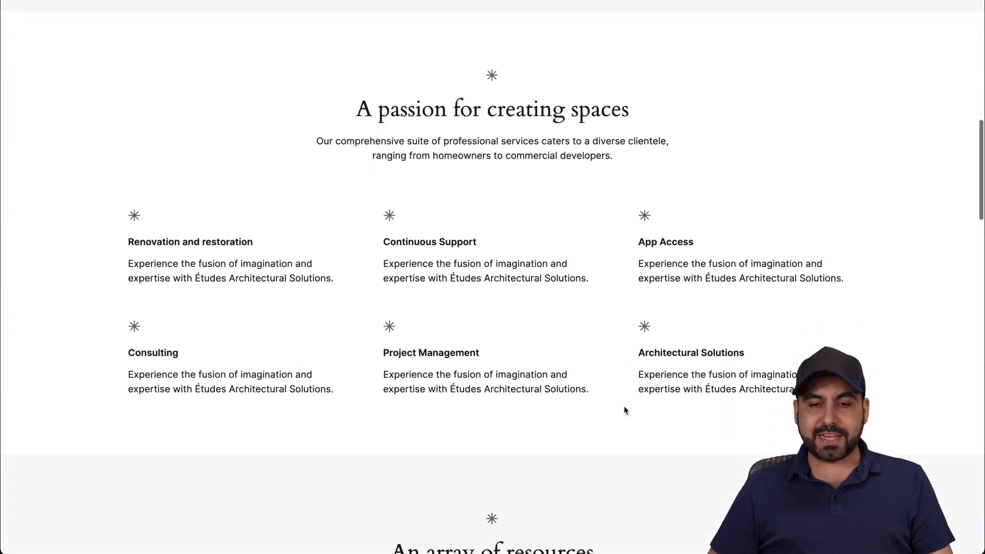
scroll(624, 405, "down", 5)
scroll(623, 405, "up", 20)
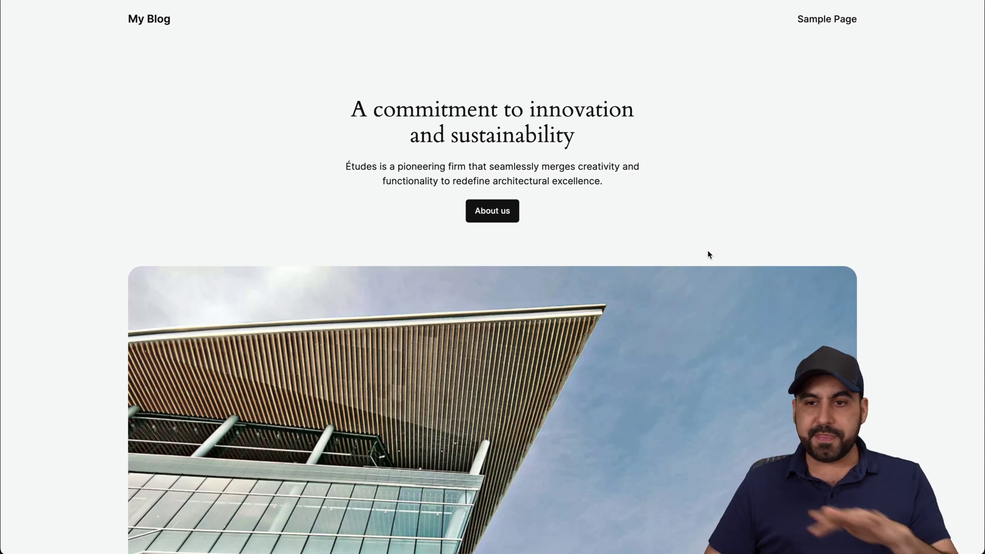
key("ctrl+w")
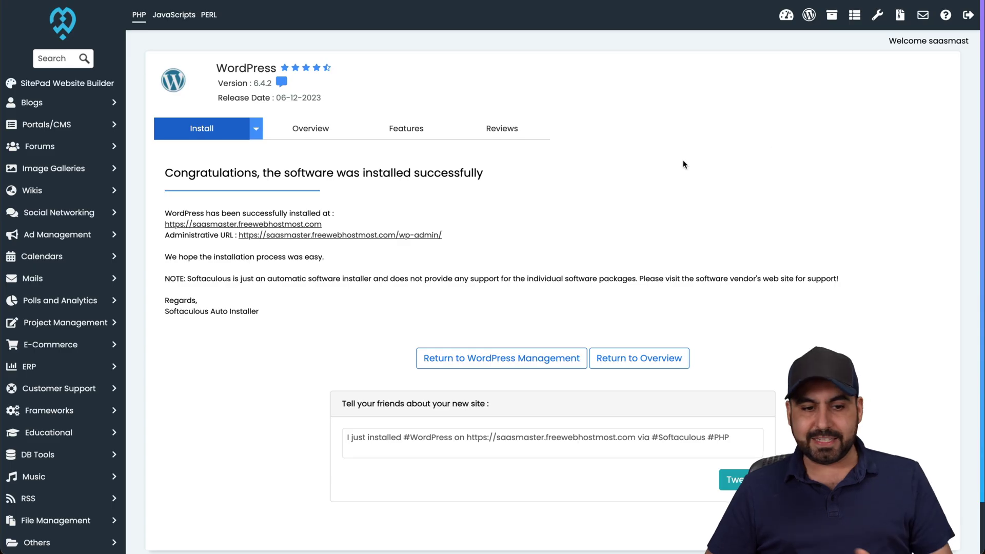
left_click(808, 21)
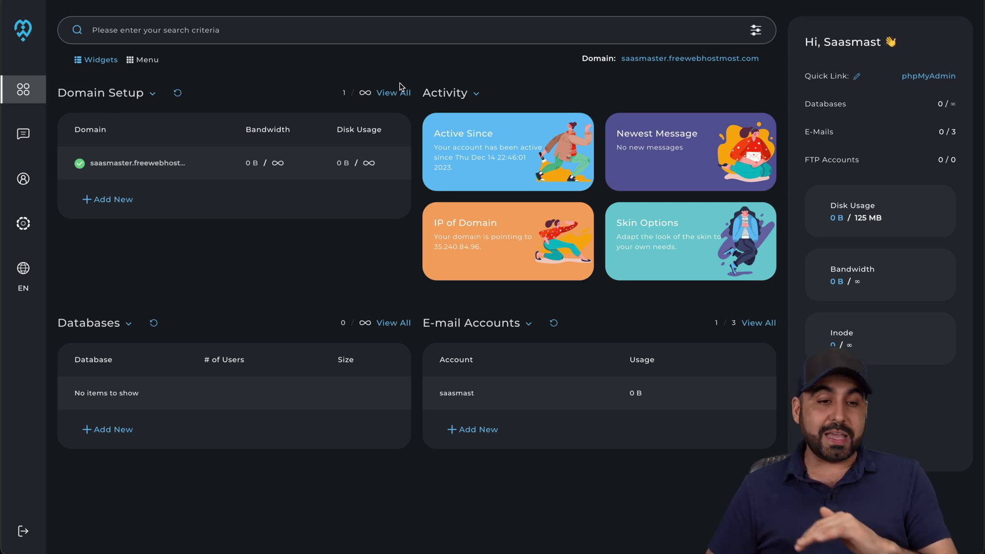
Step: Browse the Messages page, then expand Files Management and Security Management in the panel menu
mouse_move(26, 140)
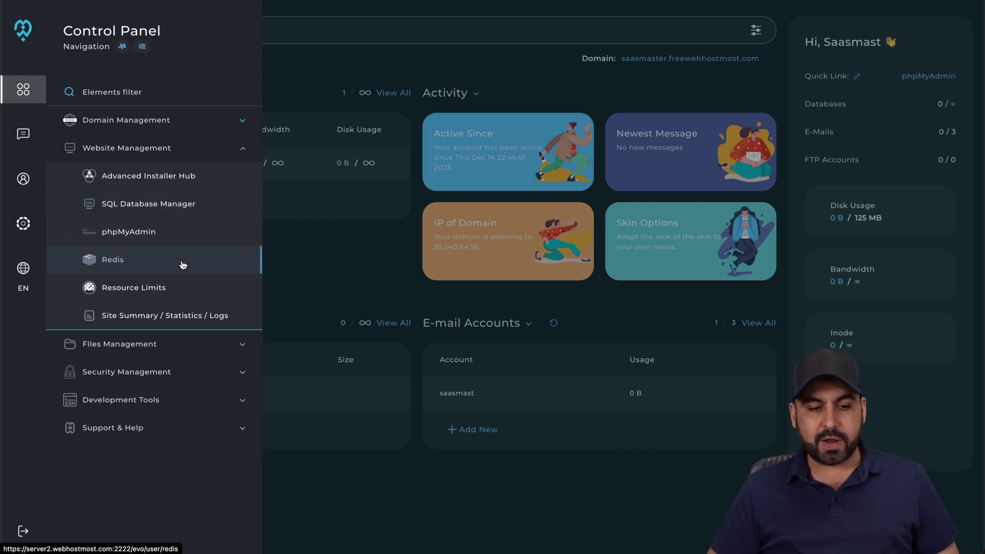
left_click(20, 136)
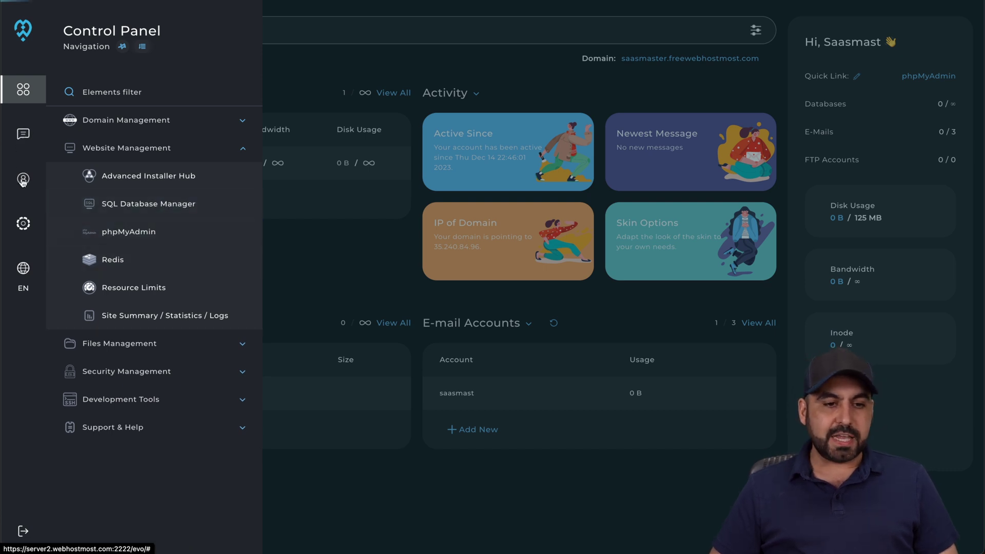
left_click(29, 87)
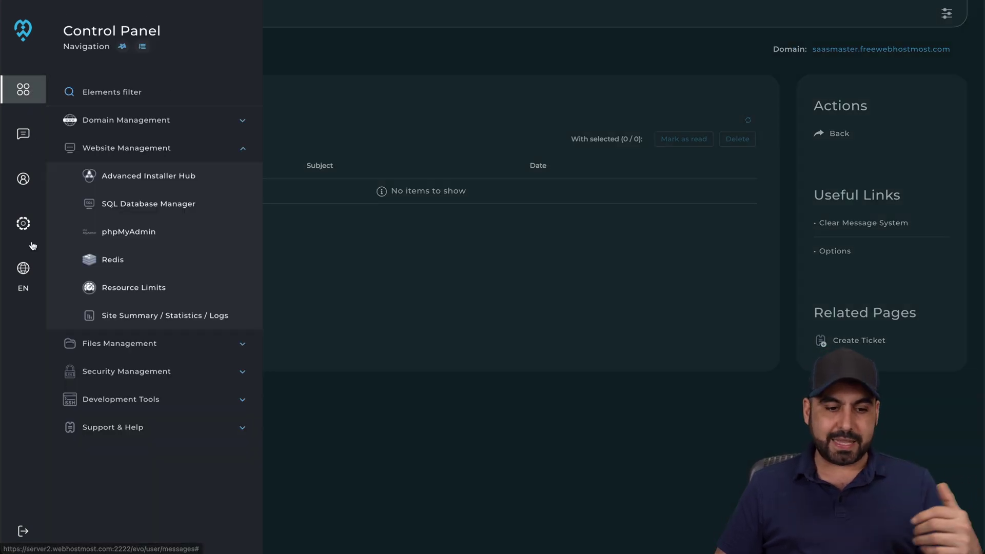
left_click(172, 345)
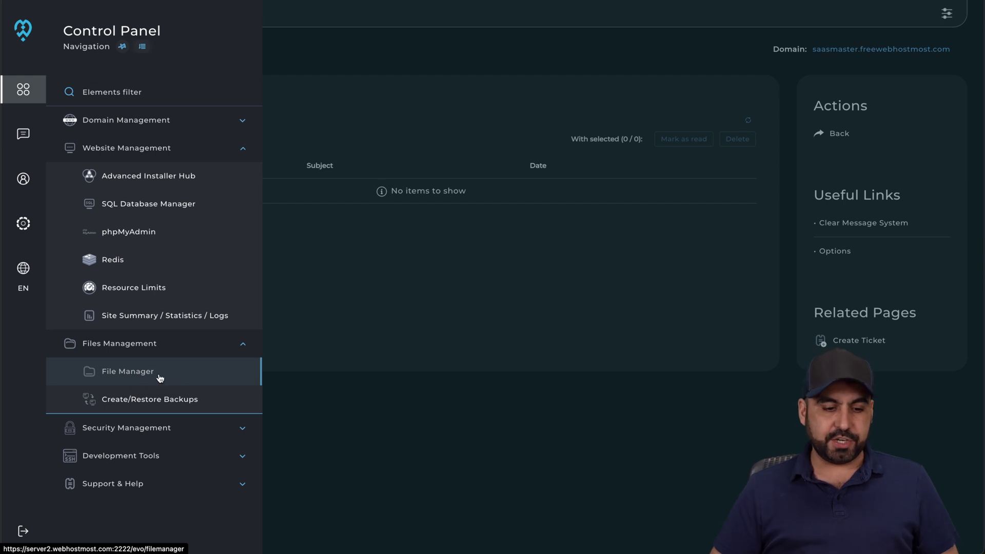
left_click(167, 430)
scroll(180, 431, "down", 2)
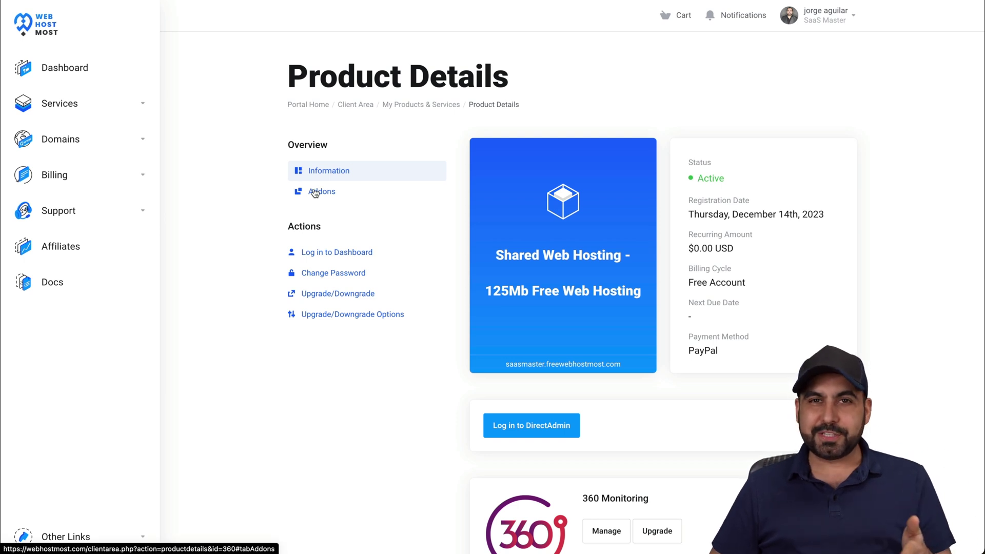
Step: Open Order New Service under Services and browse the Shared Web Hosting plans, from free 125Mb to $4.99 tiers
left_click(133, 104)
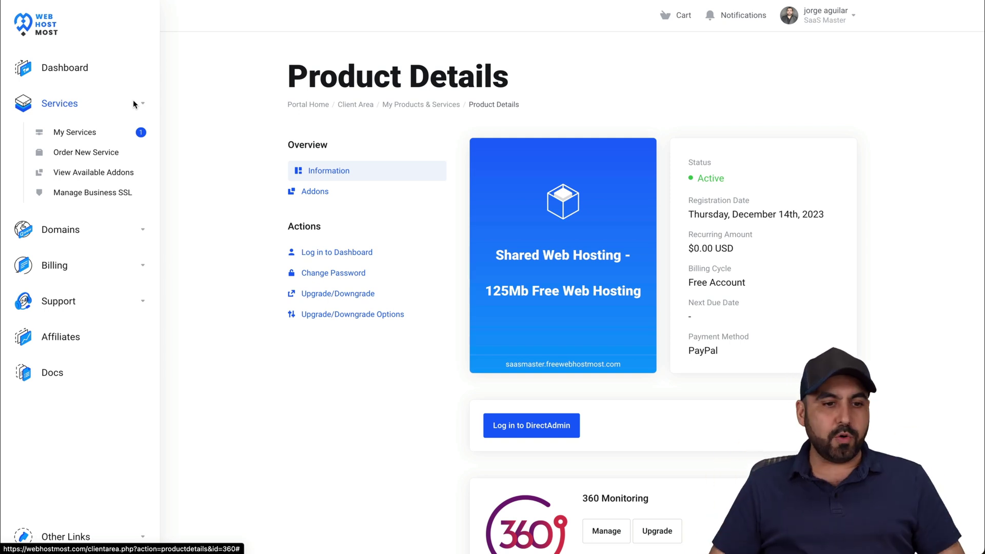
left_click(108, 153)
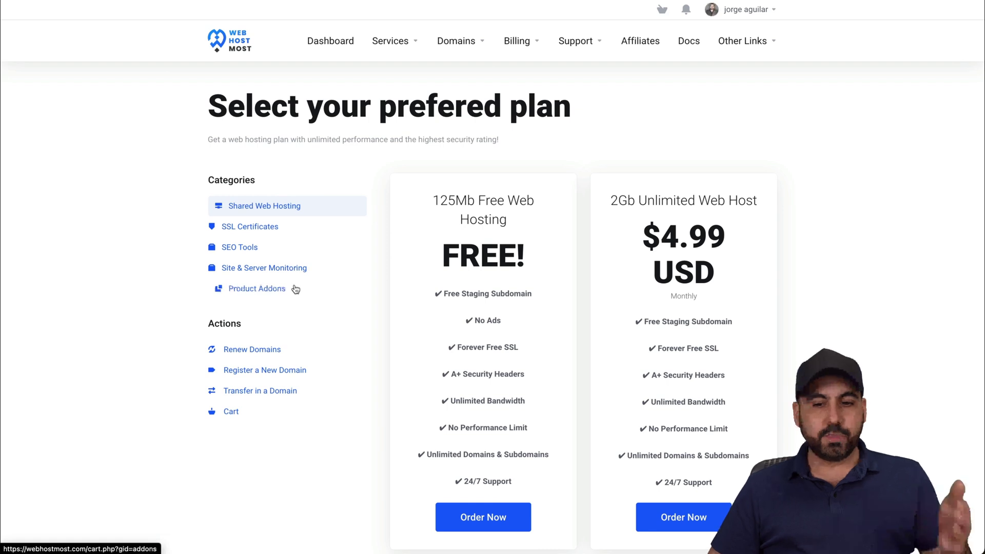
scroll(288, 289, "down", 2)
scroll(296, 288, "down", 5)
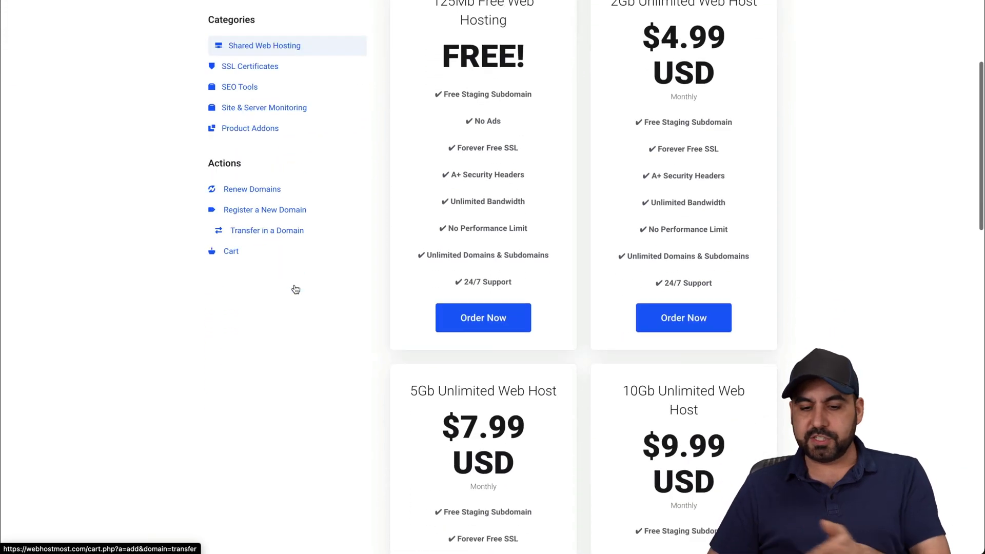
scroll(295, 288, "down", 7)
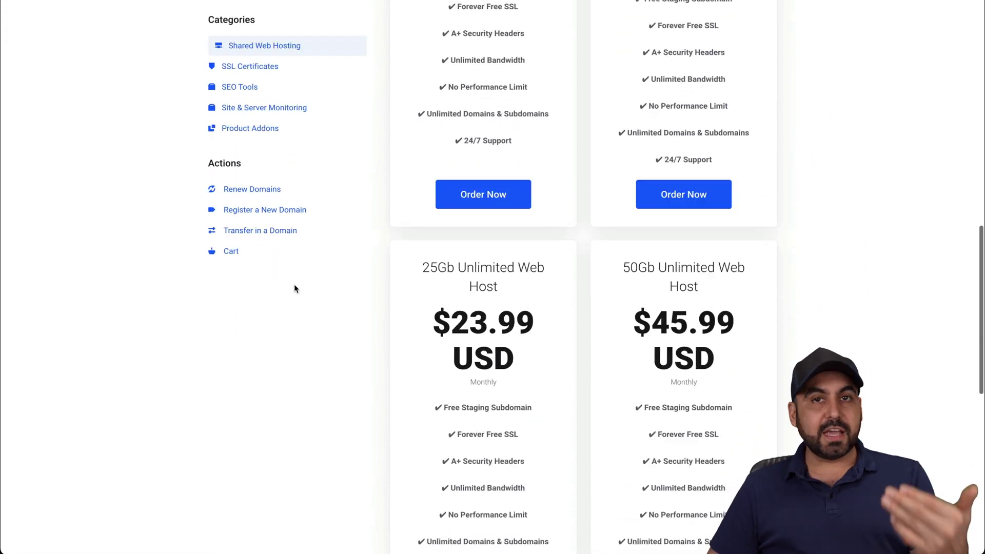
scroll(295, 289, "down", 9)
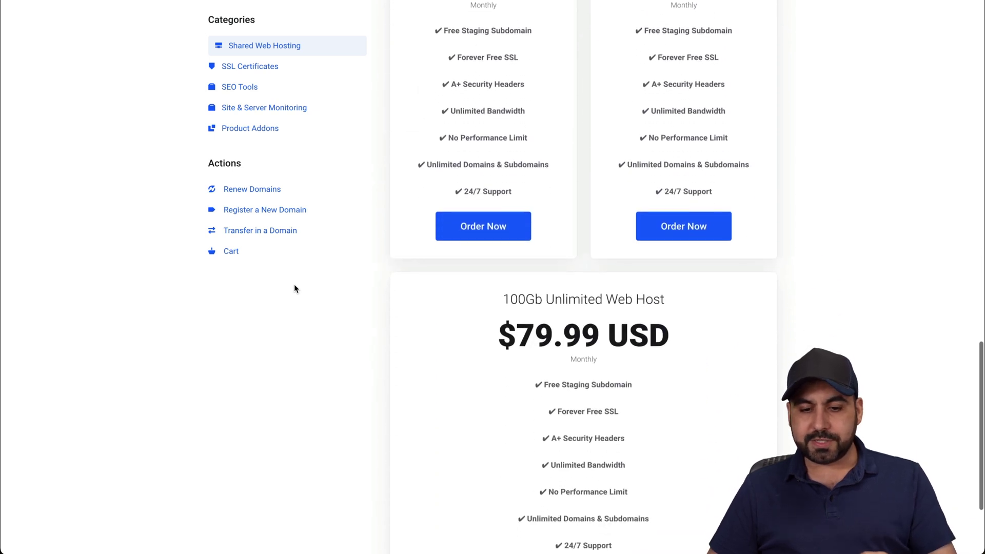
scroll(294, 288, "up", 20)
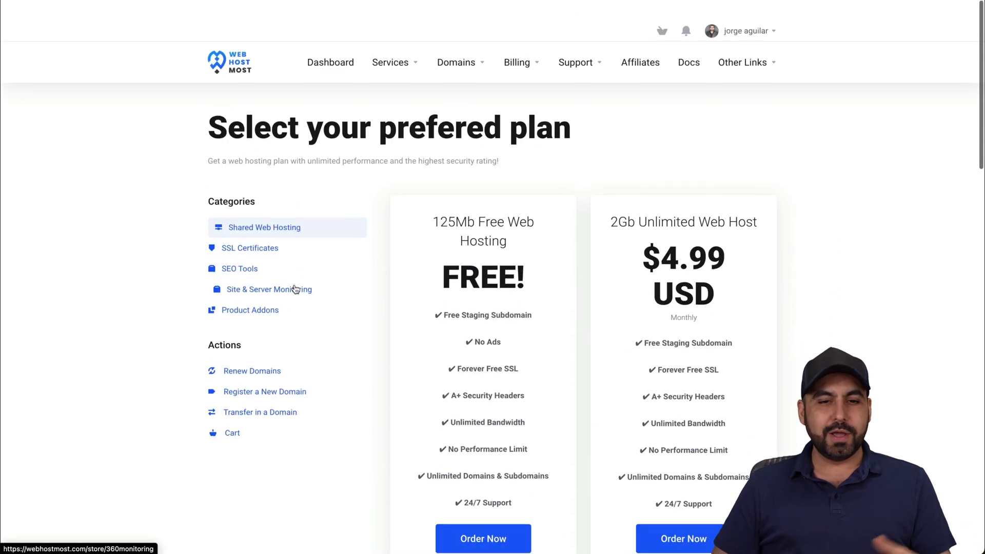